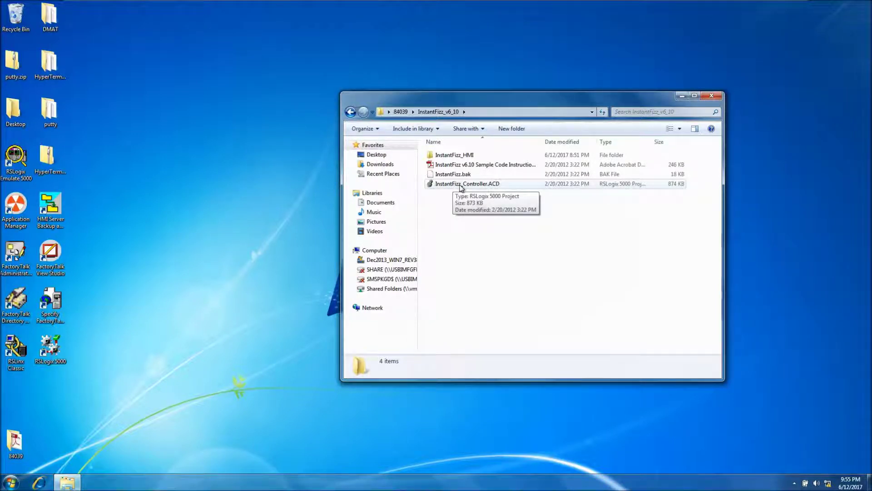
# Open the InstantFizz_Controller project and show properties of the 1789-L60 controller in slot 2.
pyautogui.doubleClick(461, 186)
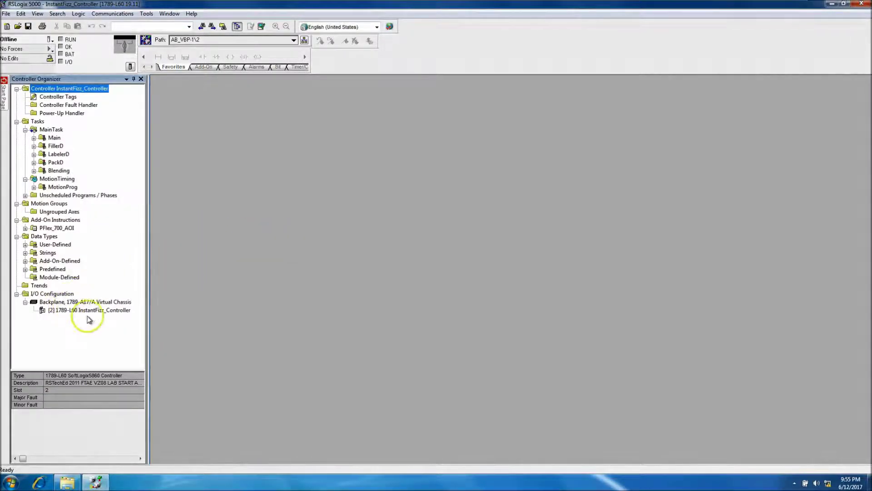
pyautogui.click(58, 311)
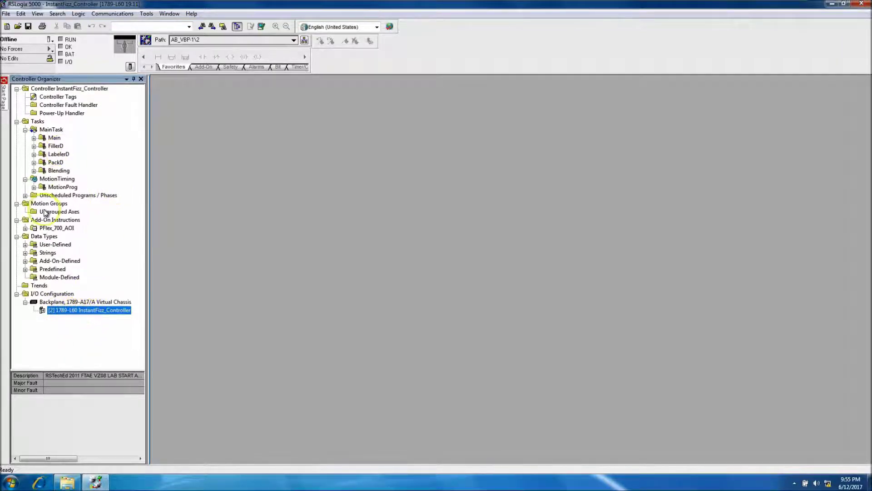
pyautogui.click(130, 66)
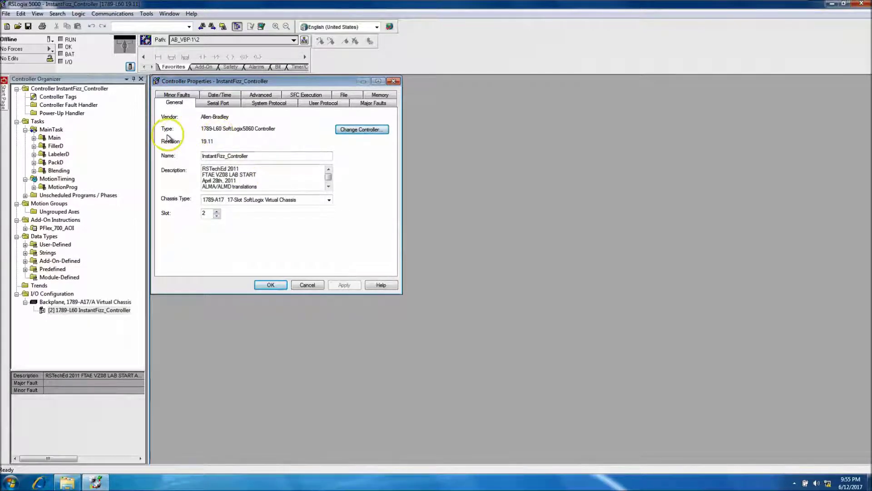
# Change the controller type to Emulator (RSLogix Emulate 5000) with software version 20.
pyautogui.click(347, 131)
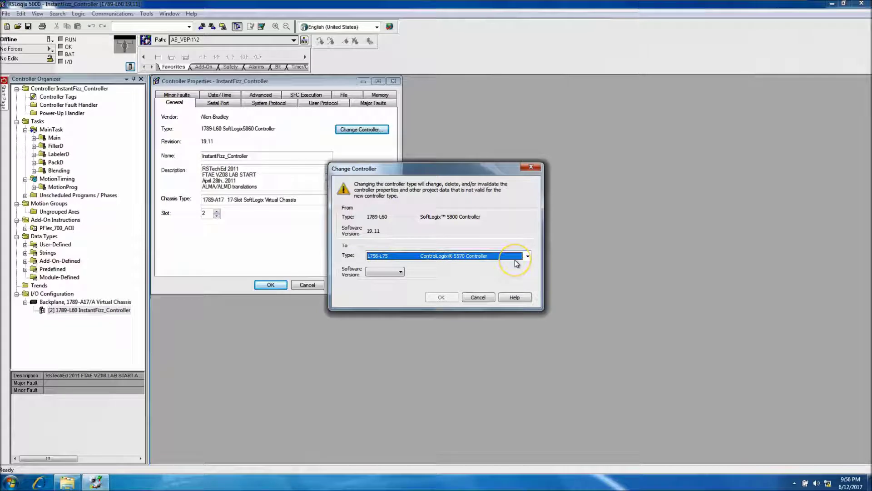
pyautogui.click(528, 256)
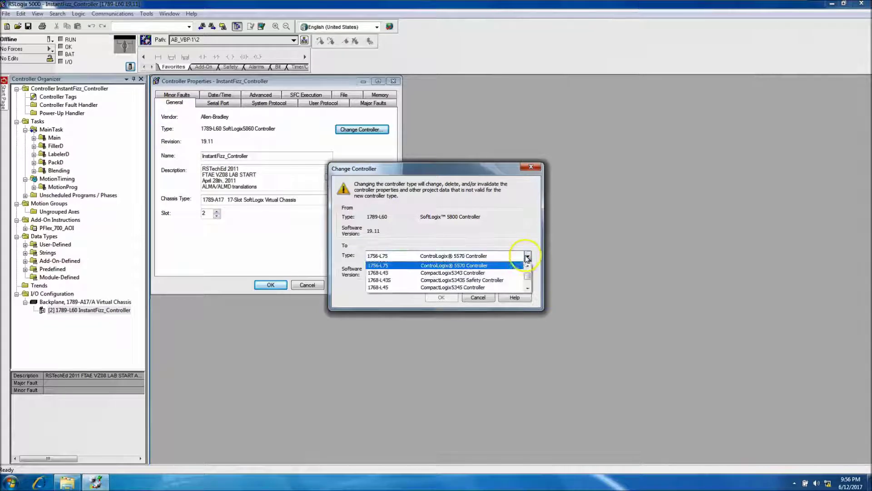
pyautogui.moveTo(528, 276); pyautogui.dragTo(528, 280)
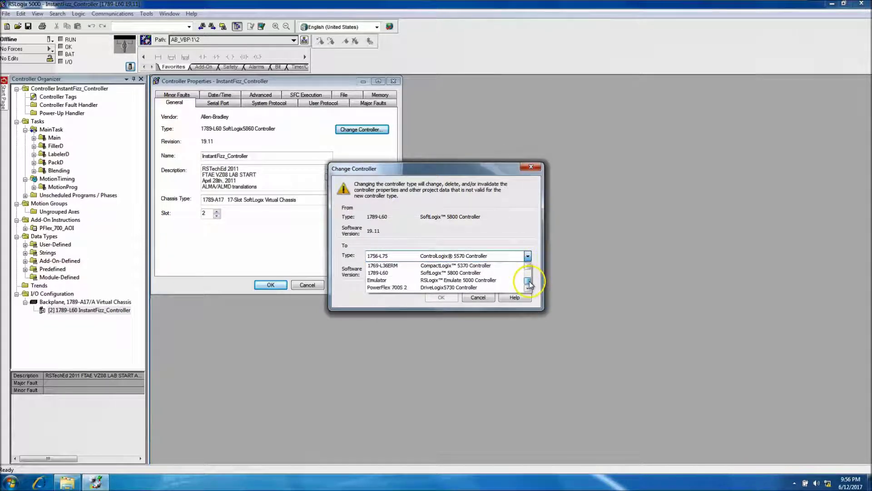
pyautogui.click(483, 282)
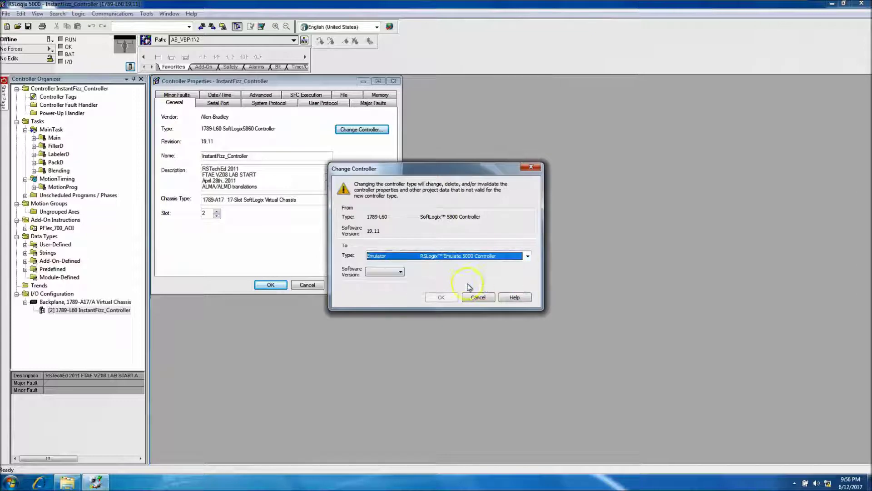
pyautogui.click(401, 272)
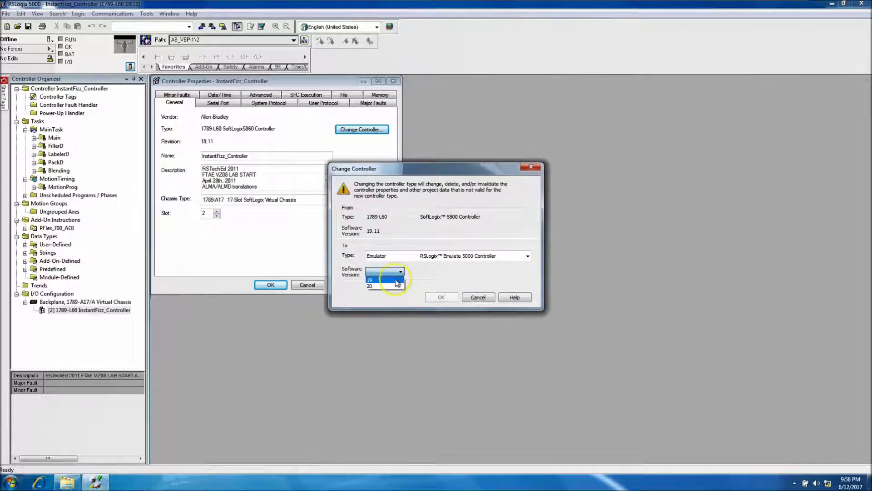
pyautogui.click(397, 286)
pyautogui.click(443, 297)
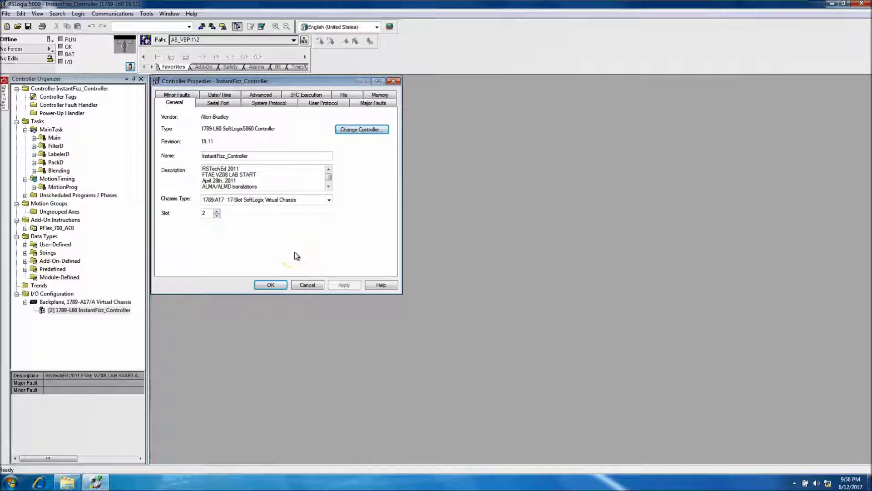
pyautogui.click(264, 189)
pyautogui.click(260, 189)
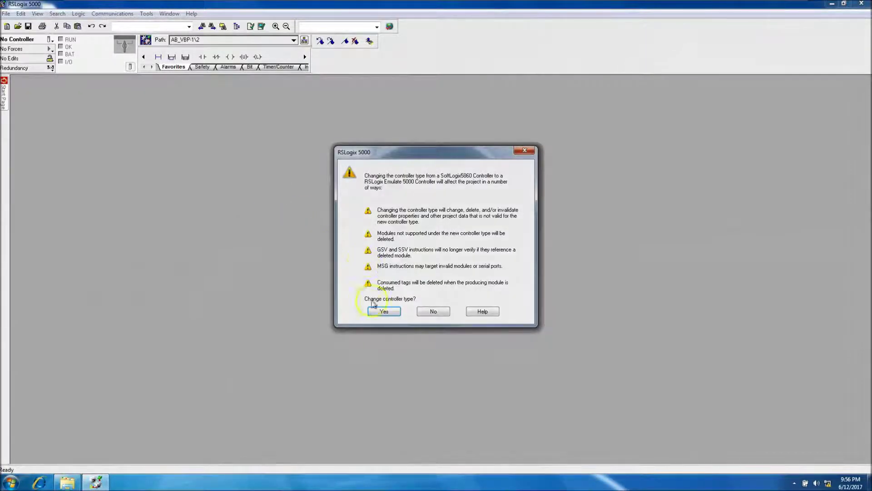
# Accept the conversion and verify in Controller Properties that it is an Emulator at revision 20.11.
pyautogui.click(385, 312)
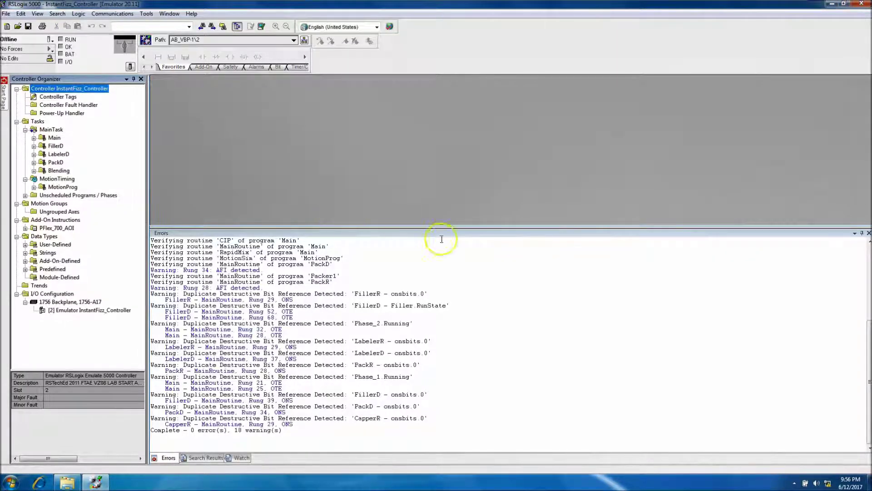
pyautogui.click(868, 233)
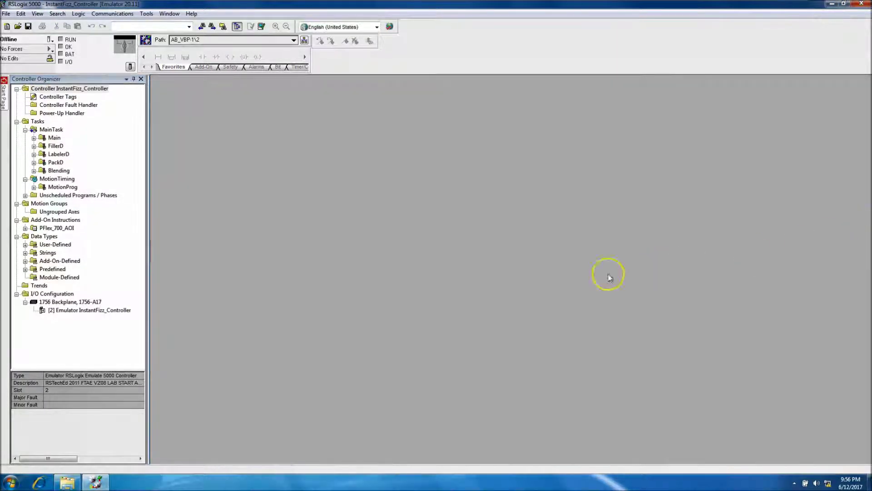
pyautogui.click(129, 67)
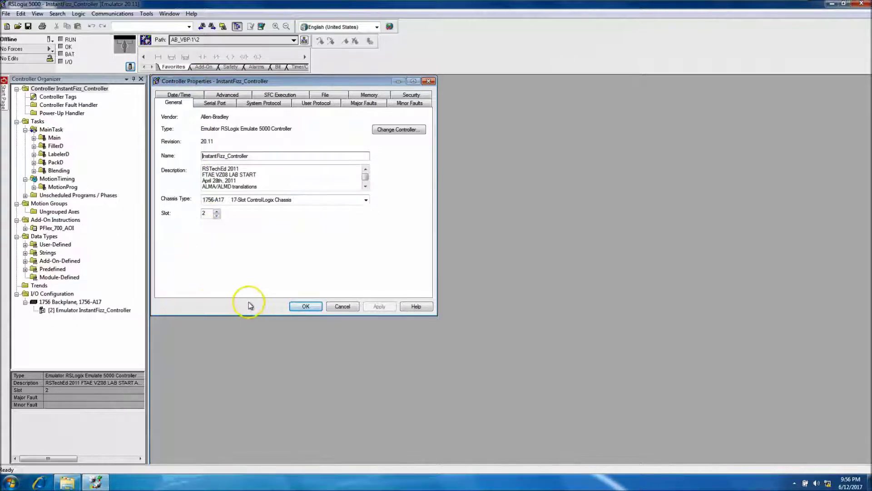
pyautogui.click(303, 307)
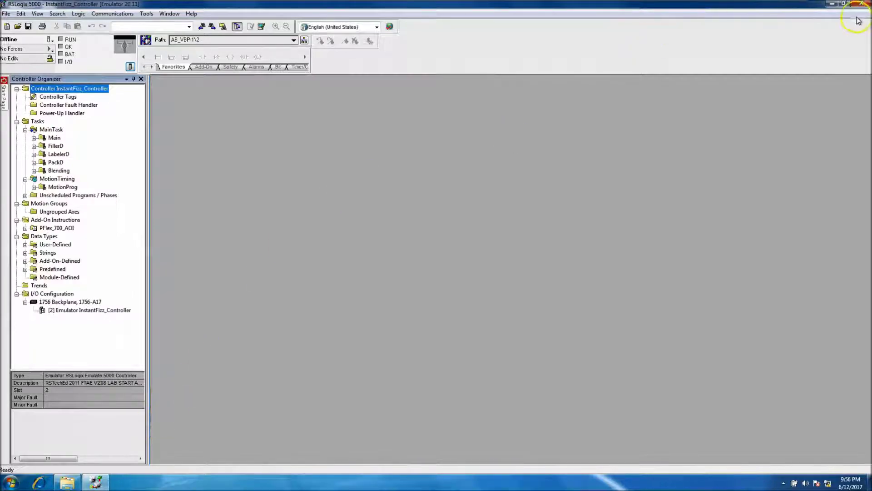
# Close the RSLogix 5000 project and add an Emulate 5000 controller in slot 2 of the Chassis Monitor.
pyautogui.click(861, 3)
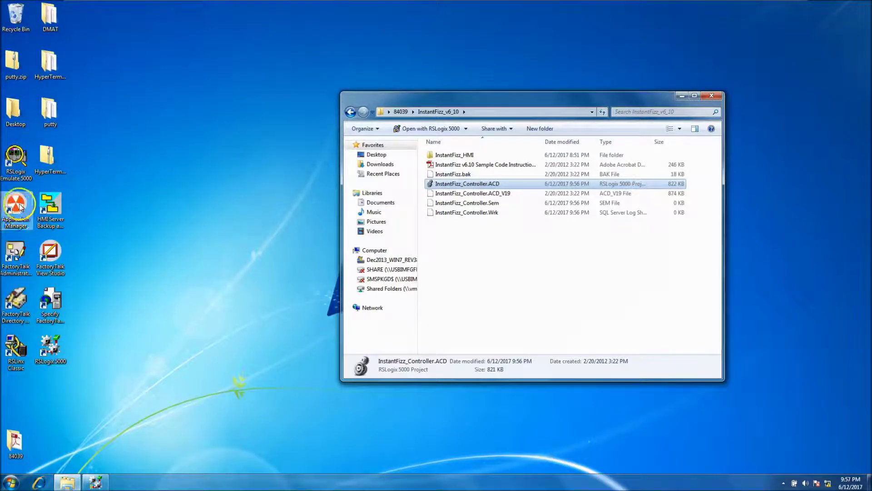
pyautogui.doubleClick(16, 158)
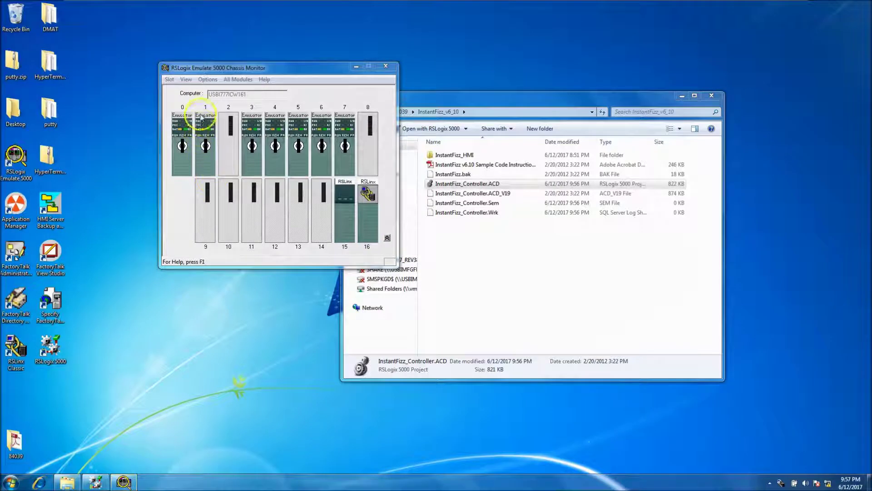
pyautogui.click(228, 147)
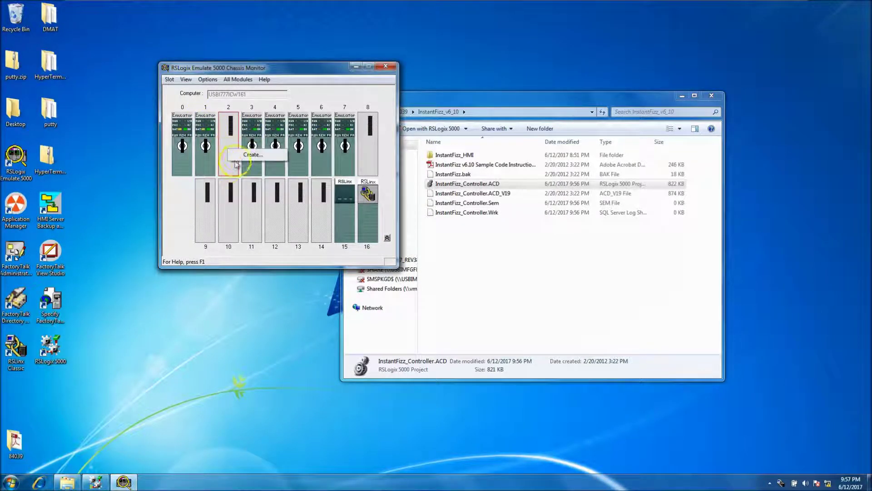
pyautogui.doubleClick(231, 156)
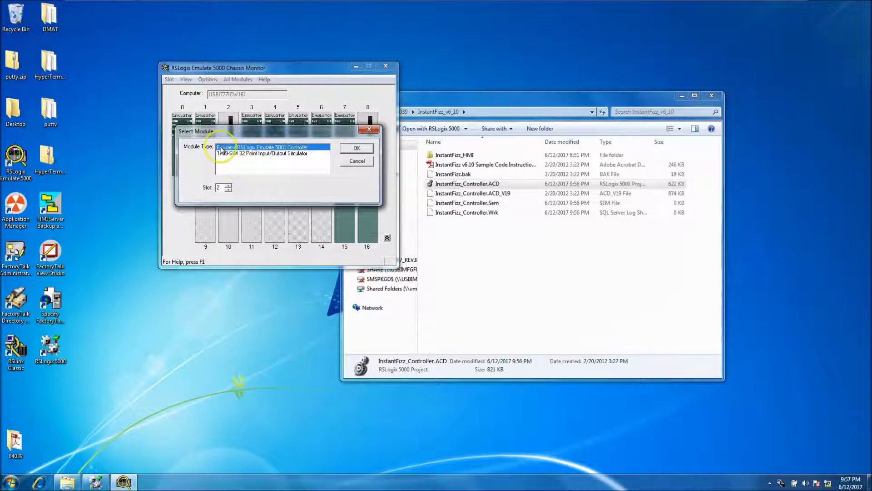
pyautogui.click(348, 150)
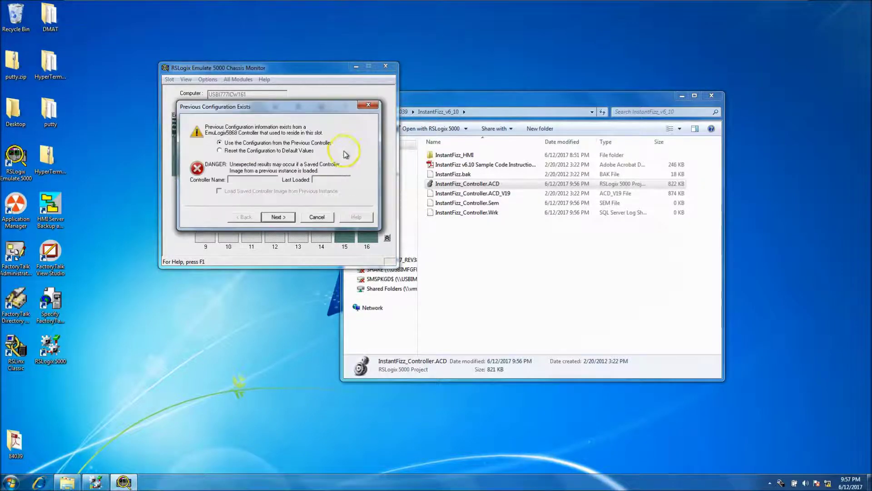
pyautogui.click(278, 217)
pyautogui.doubleClick(275, 165)
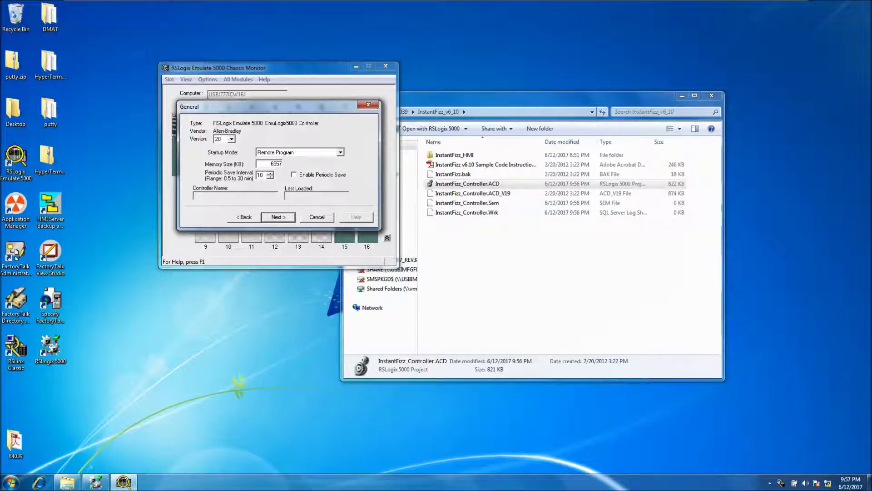
pyautogui.press('Return')
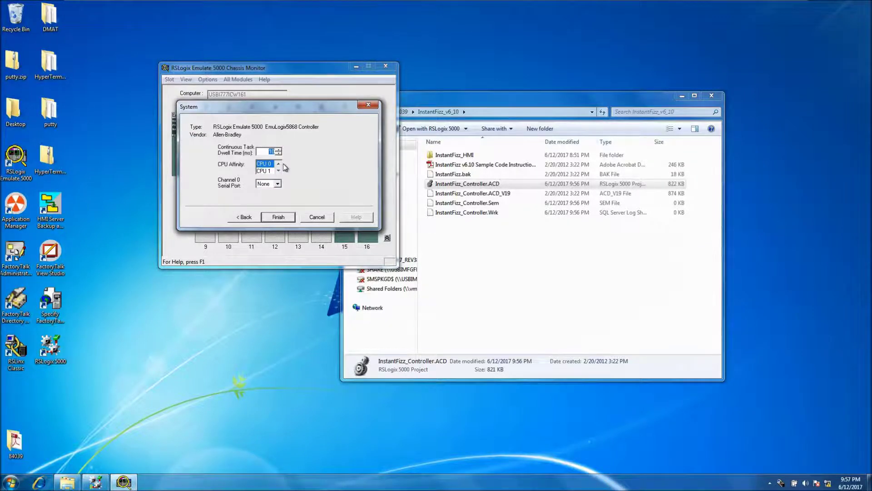
pyautogui.click(281, 217)
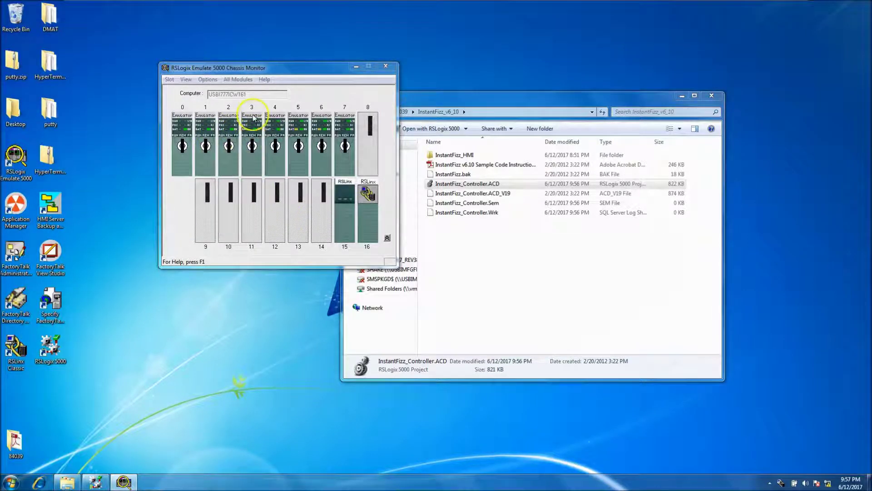
# Return to the InstantFizz_Controller project and select the slot 2 controller.
pyautogui.moveTo(235, 132)
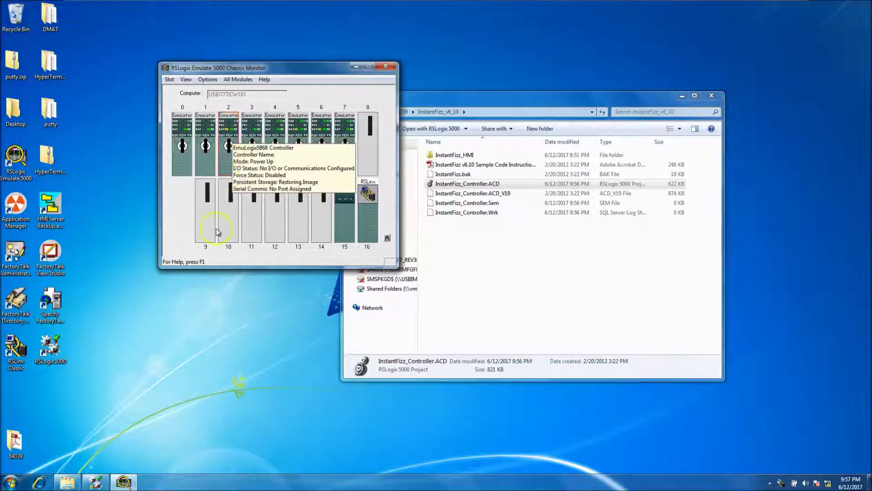
pyautogui.click(96, 482)
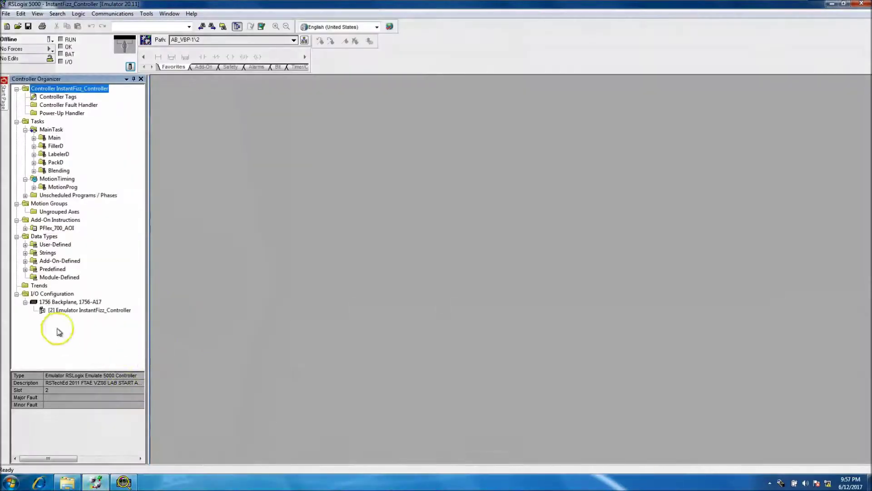
pyautogui.click(59, 310)
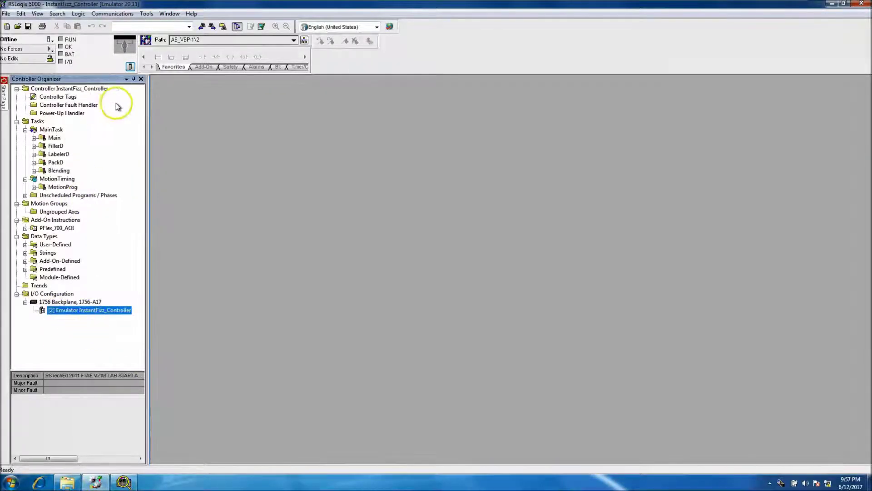
# Download the project to the slot 02 emulator on the AB_VBP-1 virtual chassis.
pyautogui.click(111, 14)
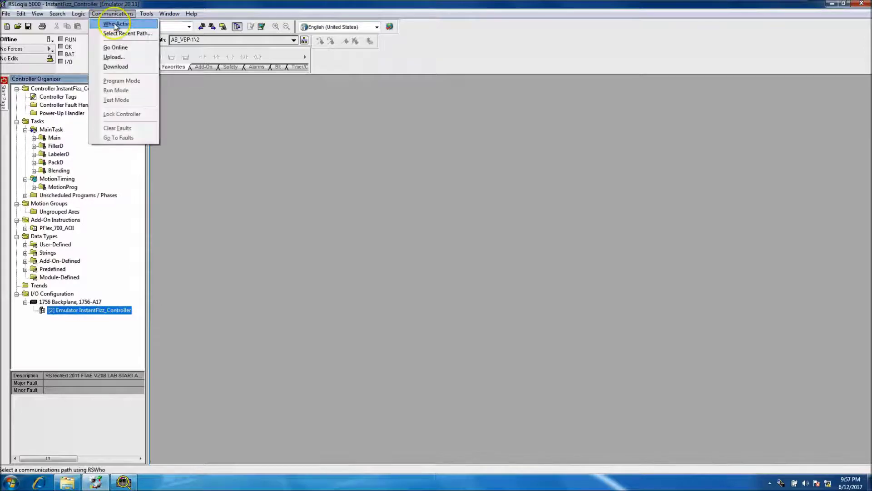
pyautogui.click(116, 24)
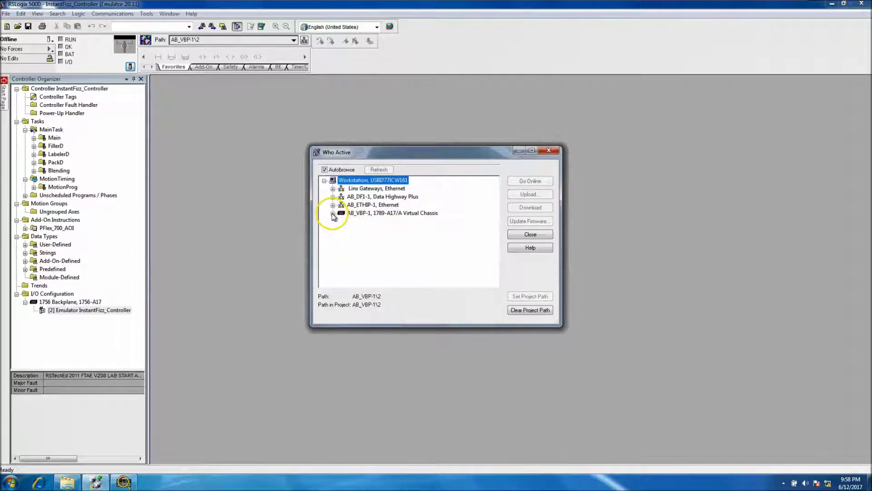
pyautogui.click(352, 213)
pyautogui.click(383, 222)
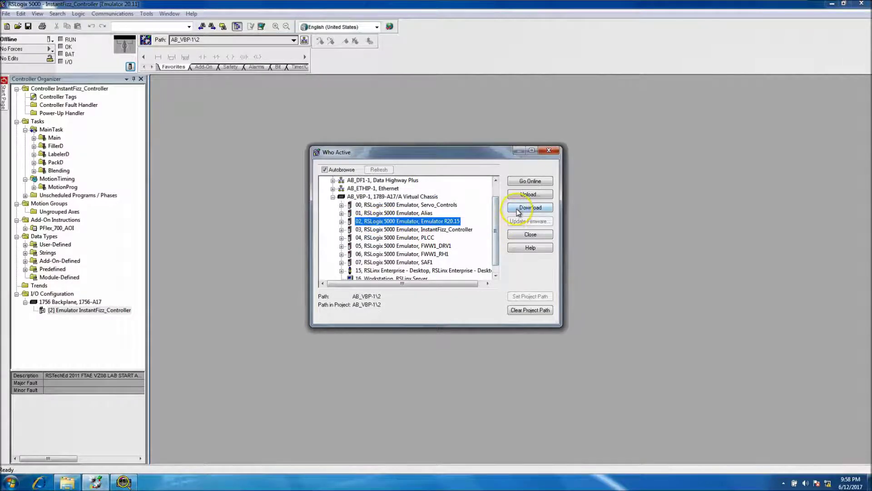
pyautogui.click(517, 209)
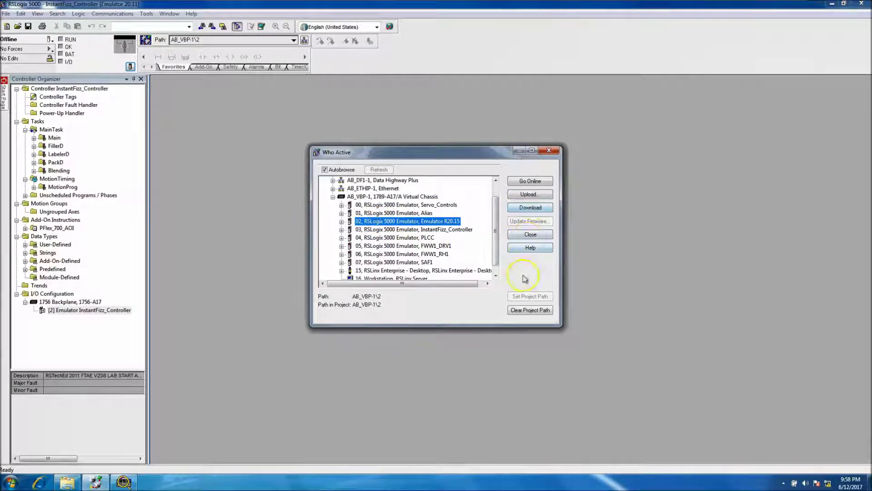
pyautogui.click(532, 209)
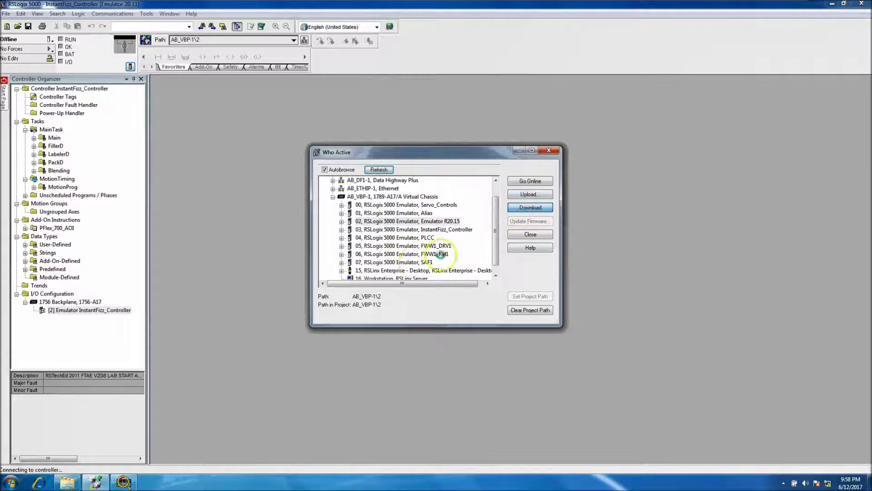
pyautogui.click(404, 308)
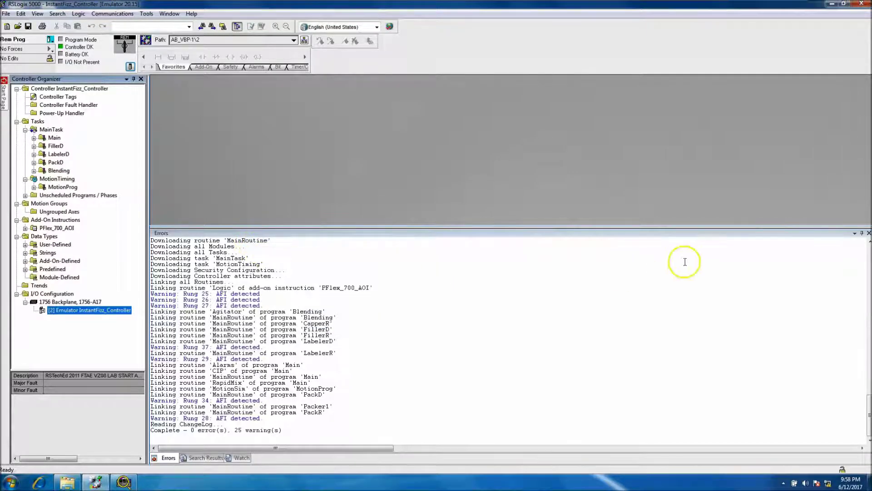
pyautogui.click(868, 233)
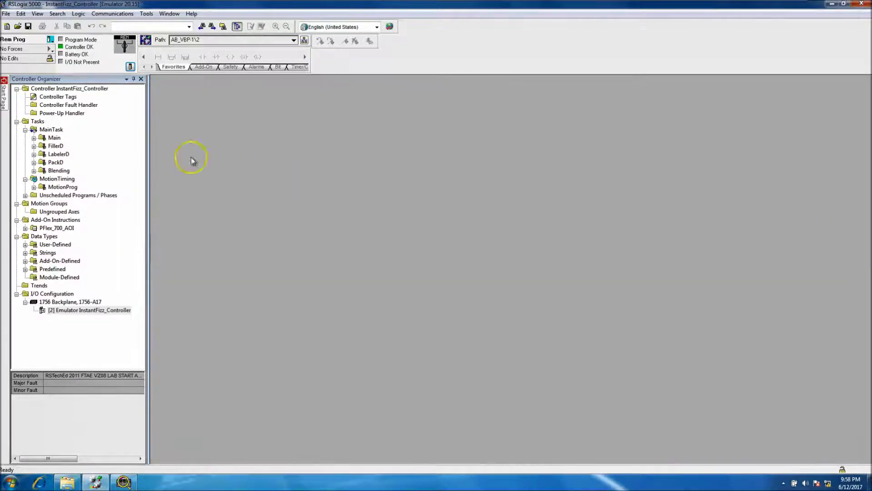
# Switch the controller to Remote Run mode.
pyautogui.click(34, 137)
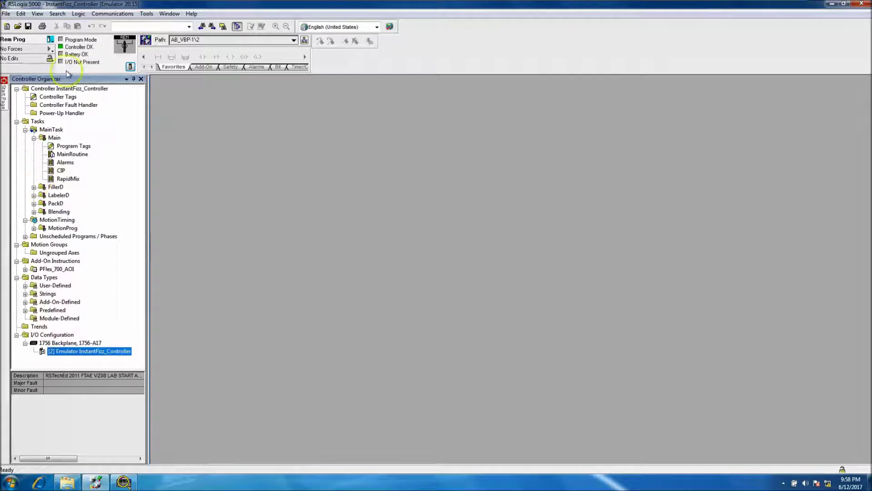
pyautogui.click(50, 42)
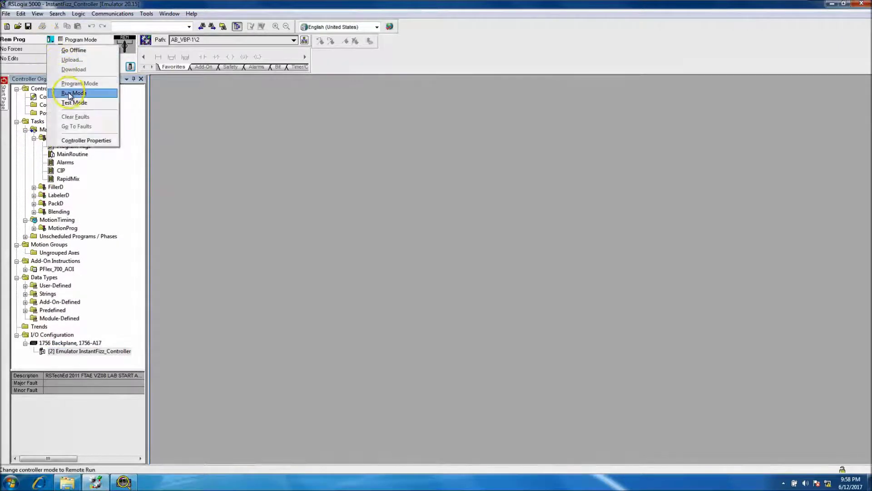
pyautogui.click(72, 89)
pyautogui.click(441, 261)
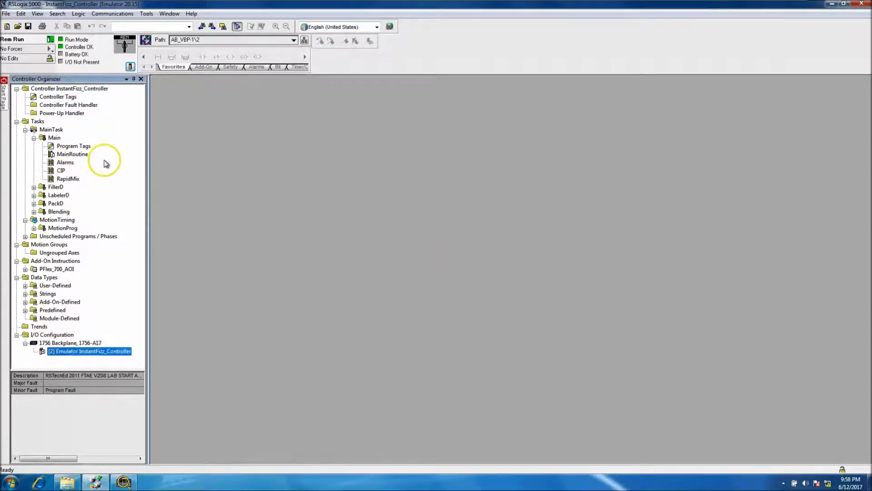
# Clear the controller's 108 logged minor faults in Controller Properties.
pyautogui.click(130, 67)
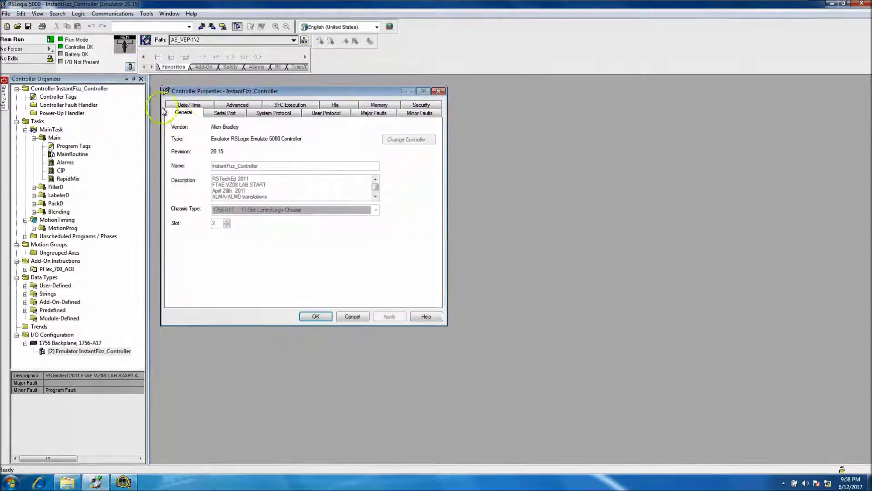
pyautogui.click(410, 114)
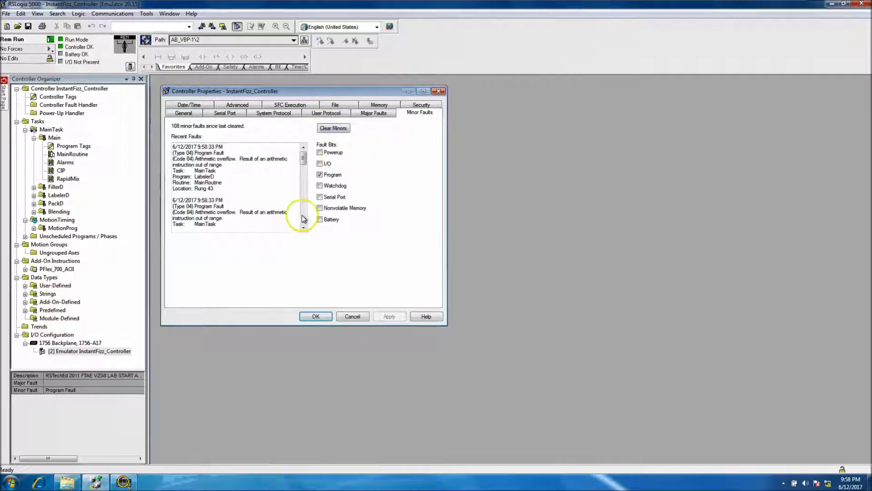
pyautogui.click(333, 128)
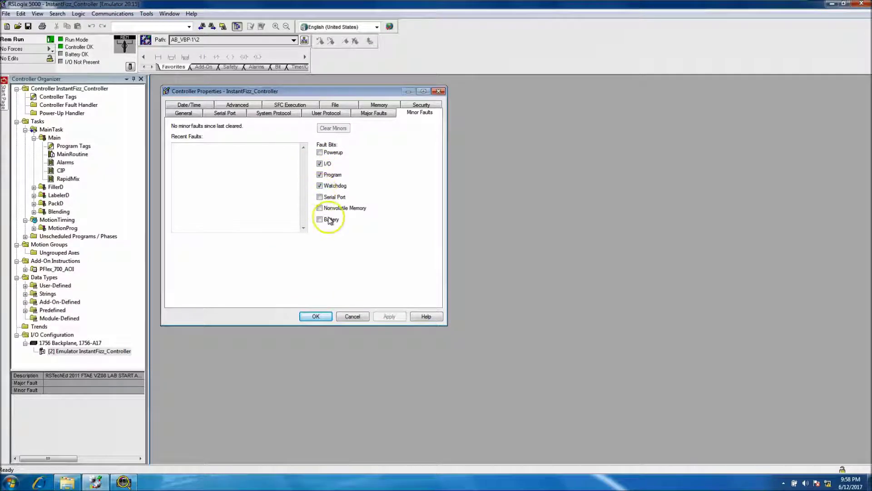
pyautogui.click(316, 317)
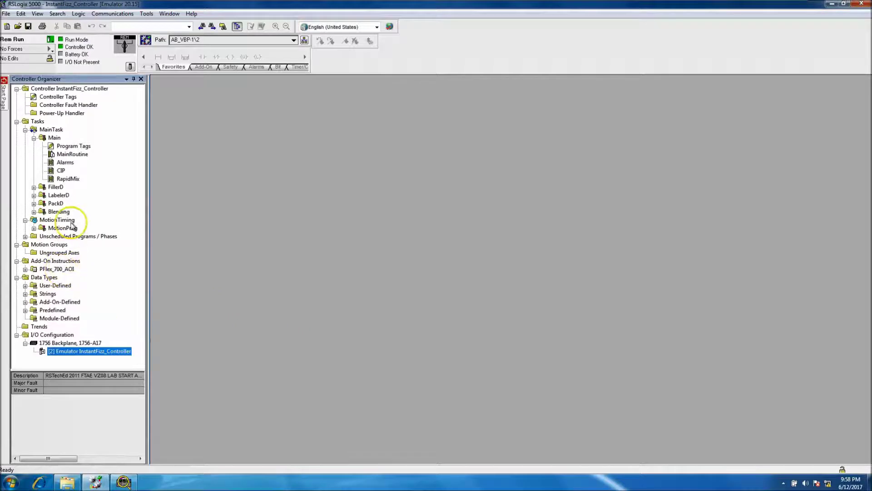
# Expand FillerD, LabelerD, PackD and MotionProg, and open the MotionSim ladder routine.
pyautogui.click(33, 186)
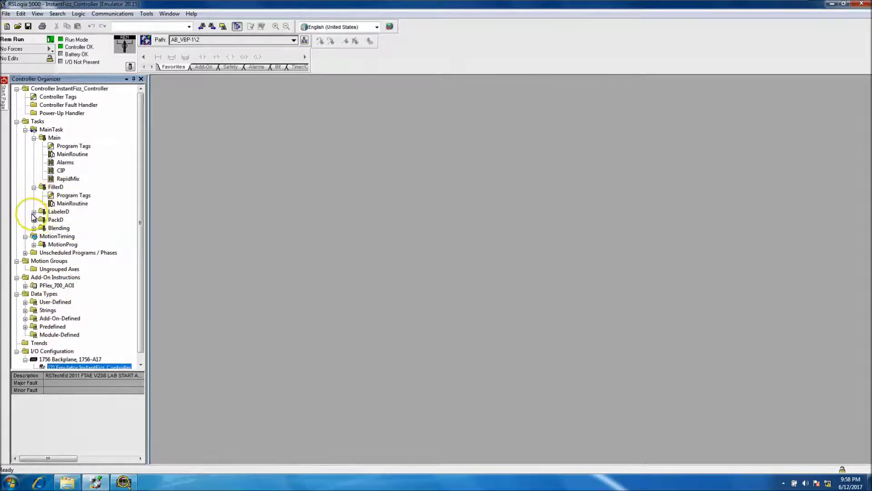
pyautogui.click(33, 212)
pyautogui.click(34, 236)
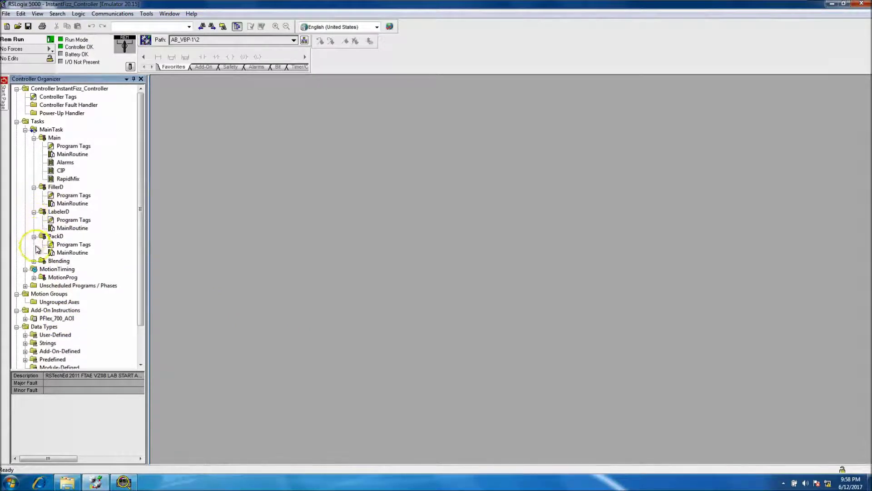
pyautogui.click(33, 277)
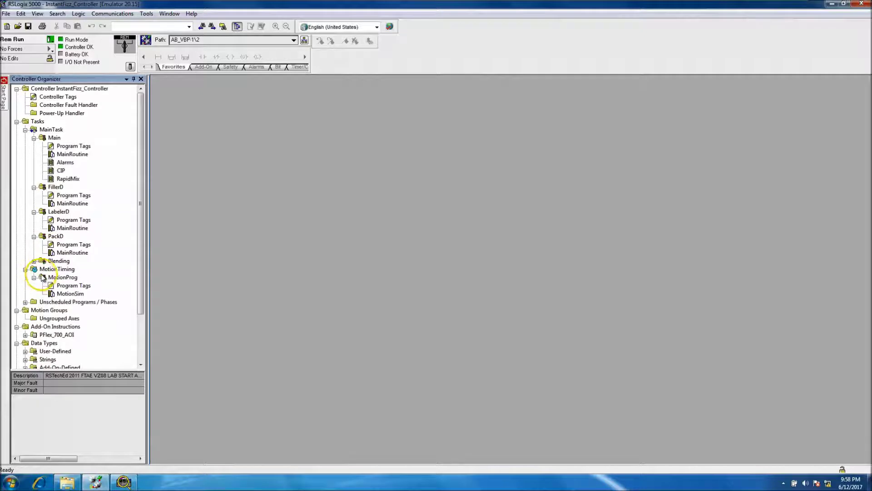
pyautogui.doubleClick(70, 295)
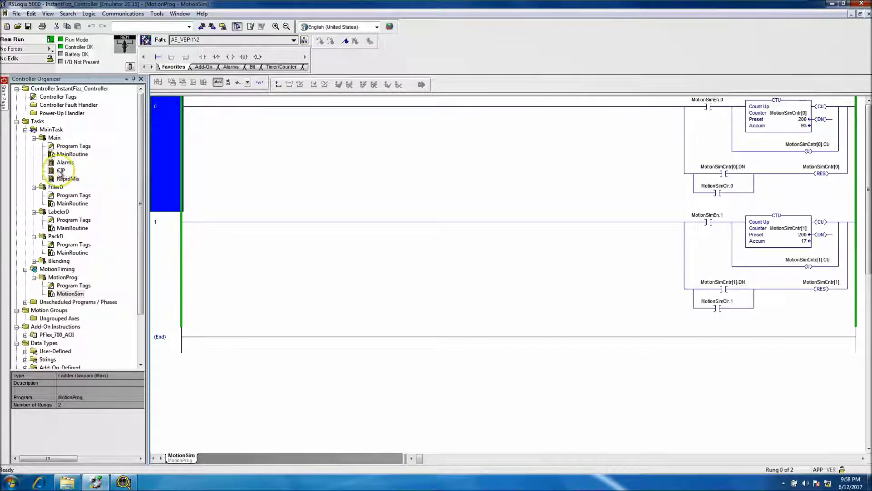
# Select the Main program's Program Tags, then show the InstantFizz_v6_10 folder and select InstantFizz_HMI.
pyautogui.click(62, 170)
pyautogui.click(73, 146)
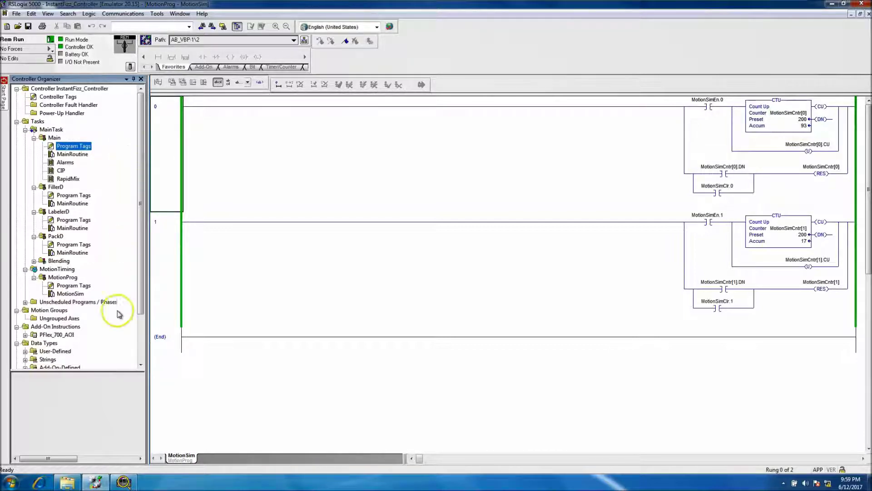
pyautogui.click(67, 483)
pyautogui.click(453, 155)
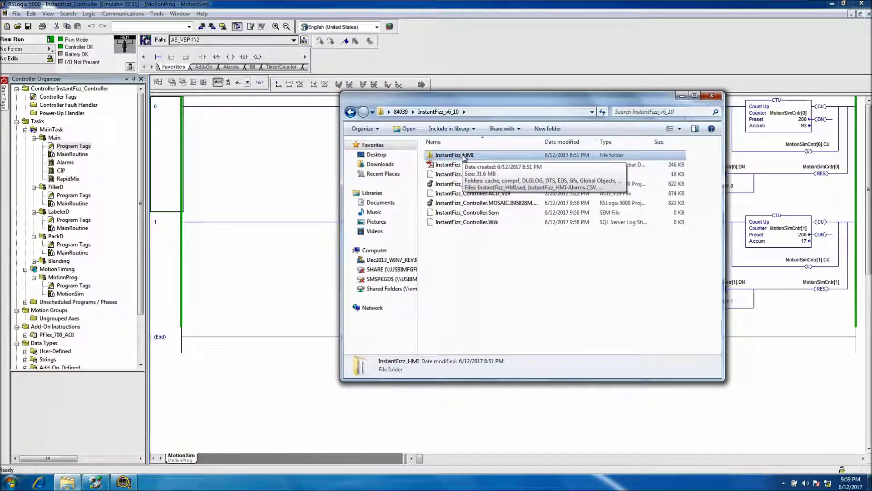
# Browse the 22-item InstantFizz_HMI folder, go back, and return to the MotionSim routine.
pyautogui.doubleClick(454, 155)
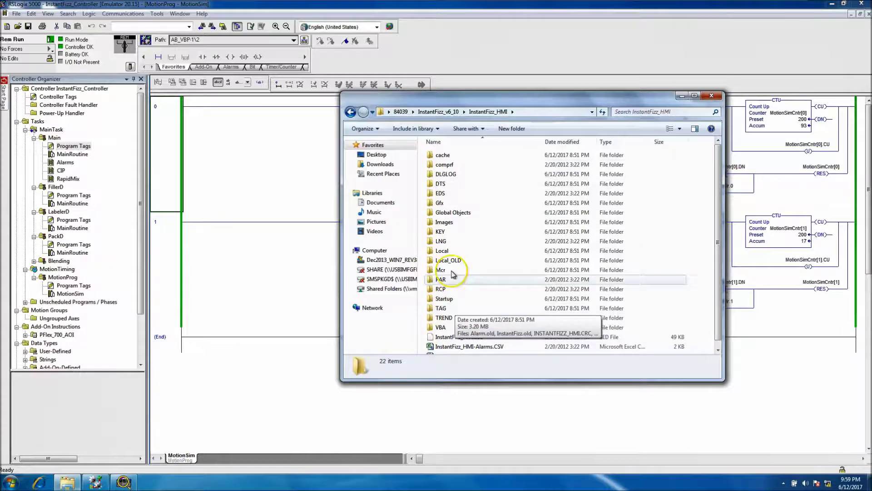
pyautogui.click(350, 112)
pyautogui.click(268, 212)
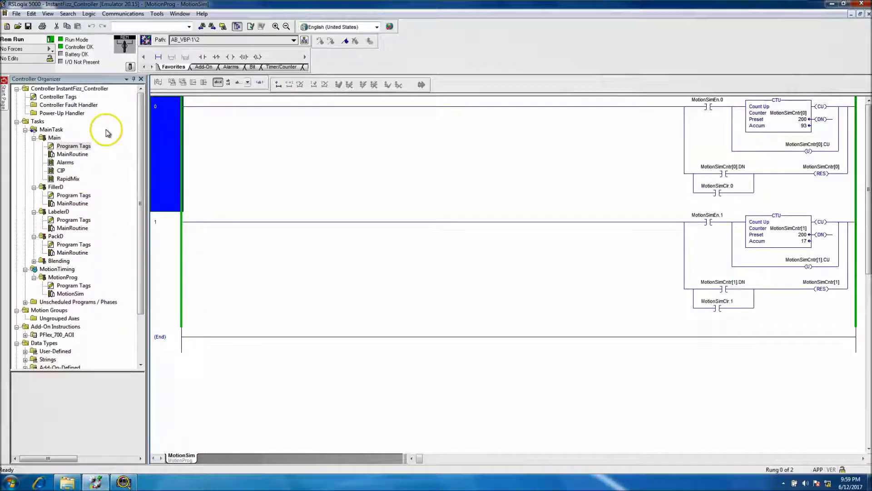
# Show Controller Properties to confirm an Emulator controller at revision 20.15 in slot 2.
pyautogui.click(130, 66)
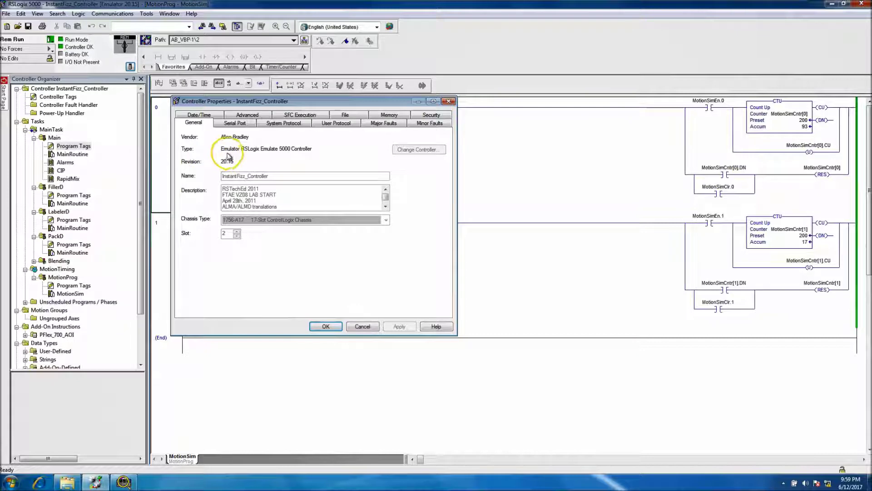
pyautogui.click(100, 481)
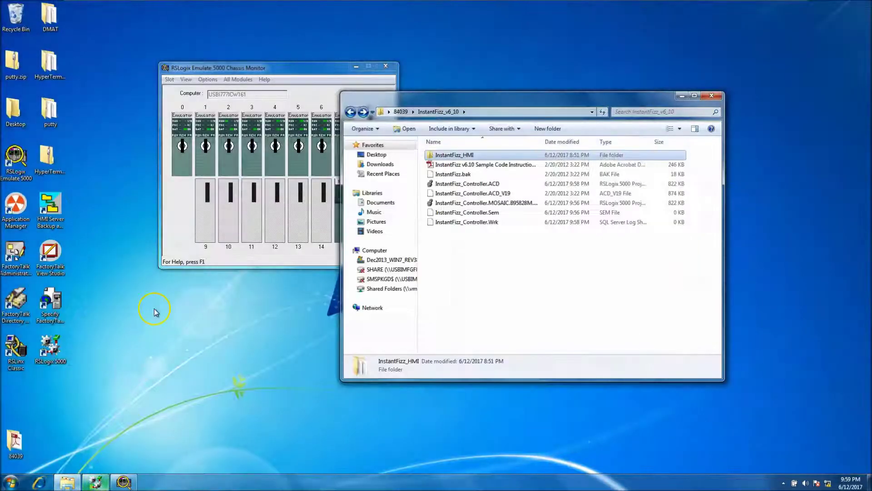
pyautogui.click(264, 79)
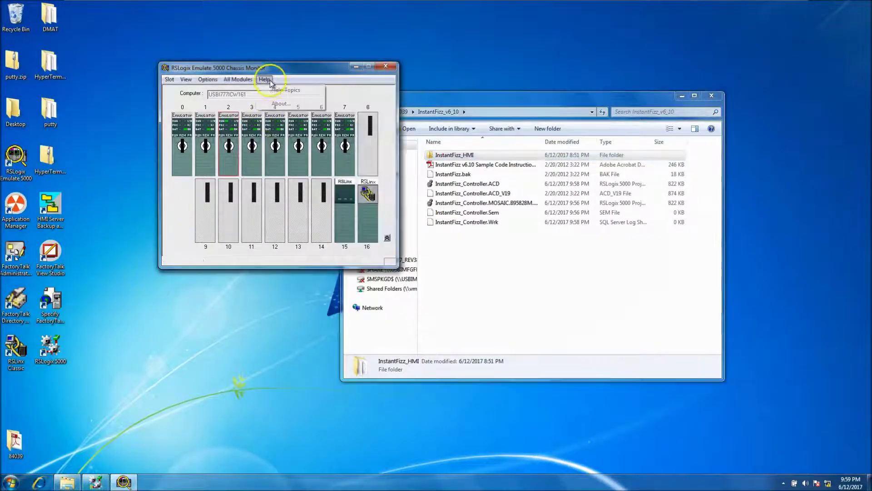
pyautogui.click(278, 103)
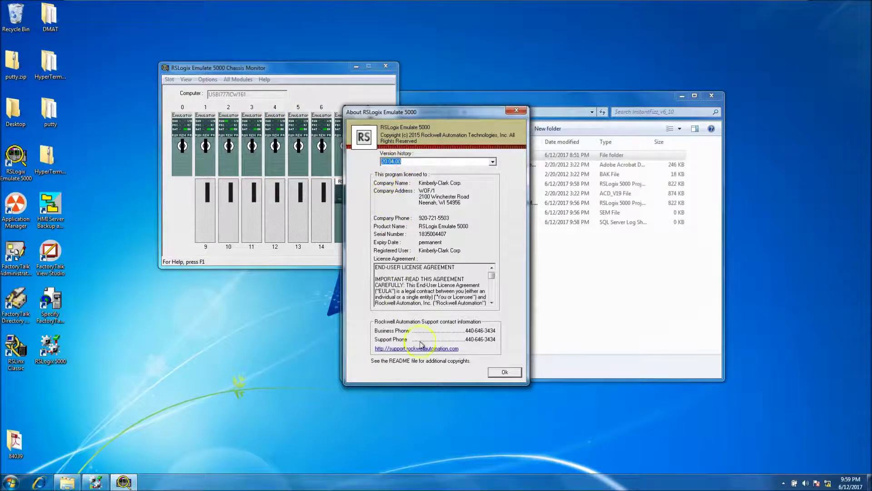
pyautogui.click(519, 376)
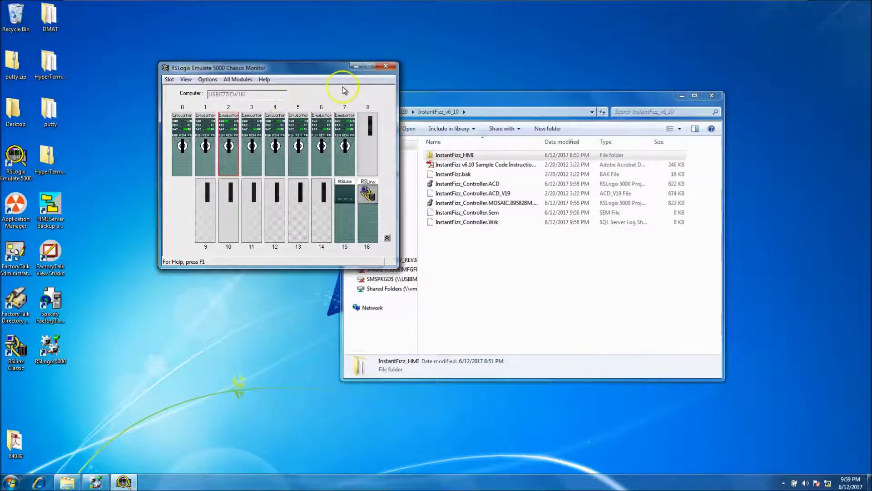
pyautogui.click(356, 67)
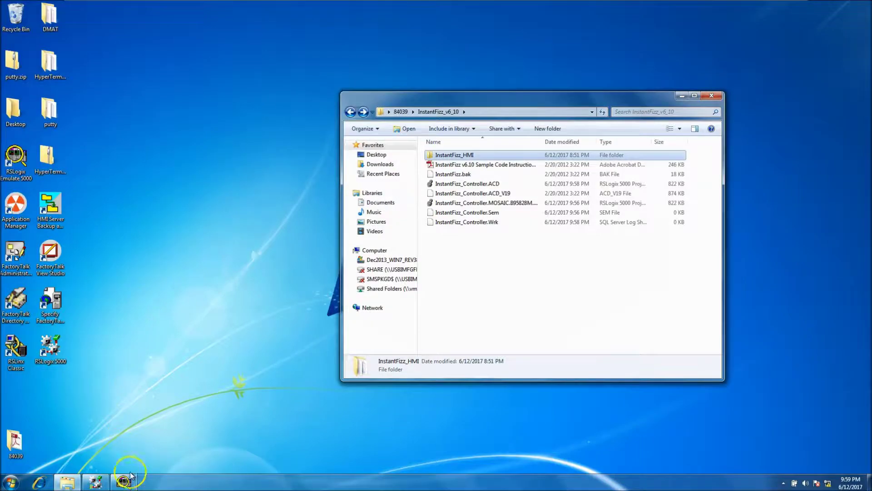
pyautogui.click(105, 486)
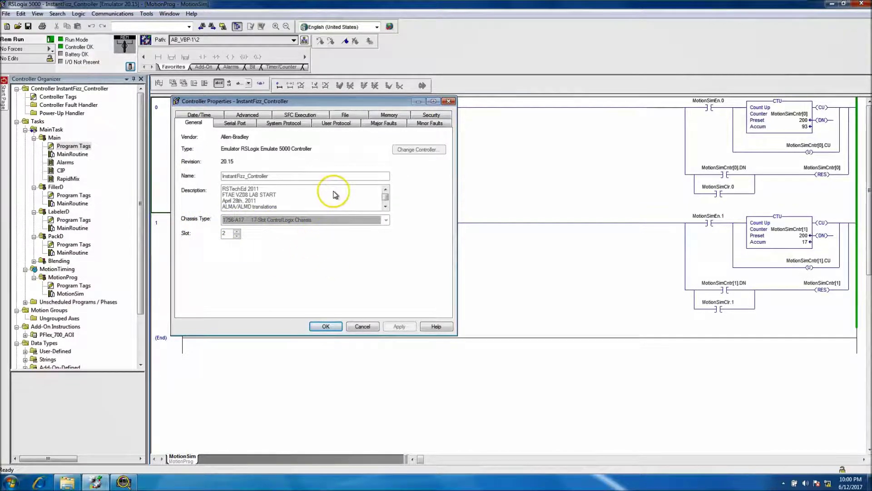
# Review Advanced and Minor Faults, then sync controller date, time and Central zone from the workstation.
pyautogui.click(250, 117)
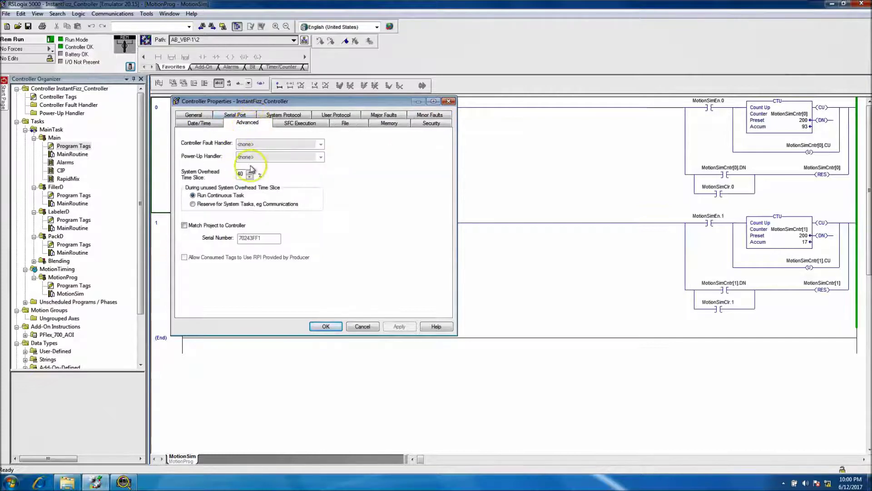
pyautogui.click(427, 115)
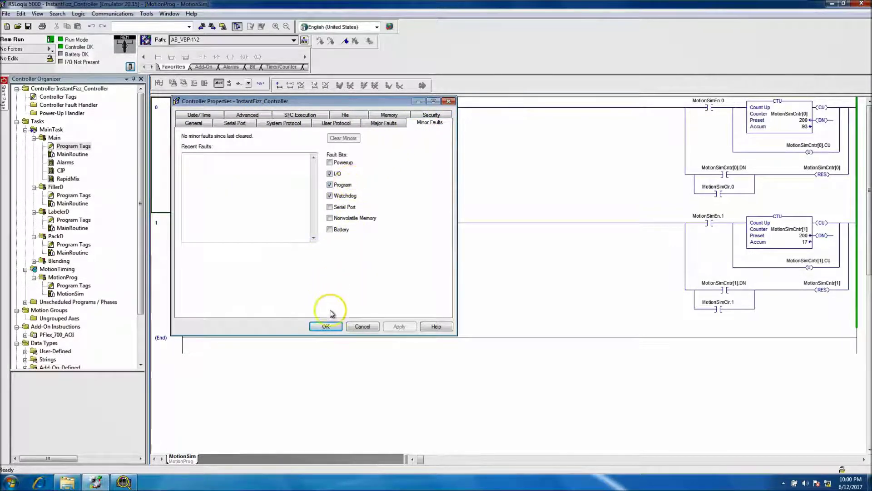
pyautogui.click(203, 117)
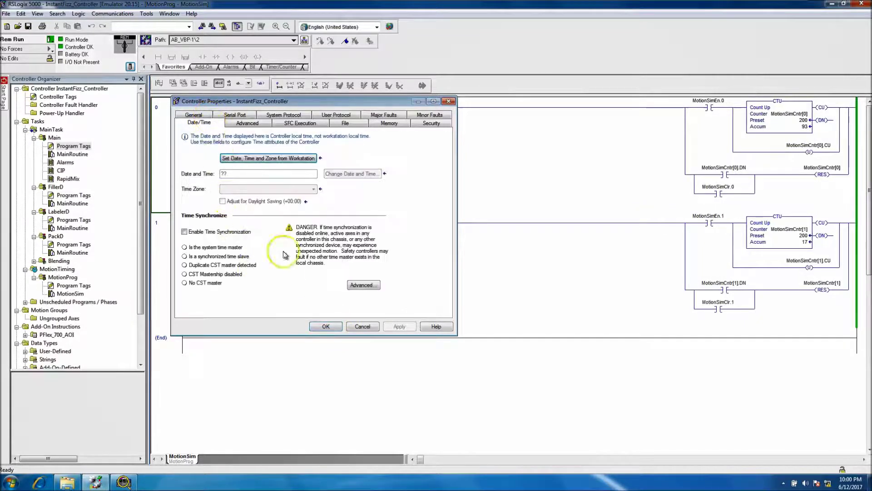
pyautogui.click(279, 162)
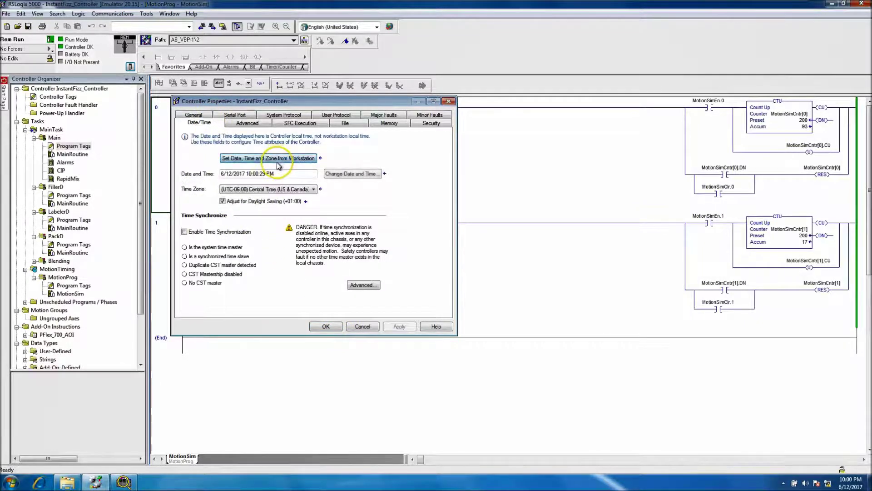
pyautogui.click(354, 175)
pyautogui.click(420, 262)
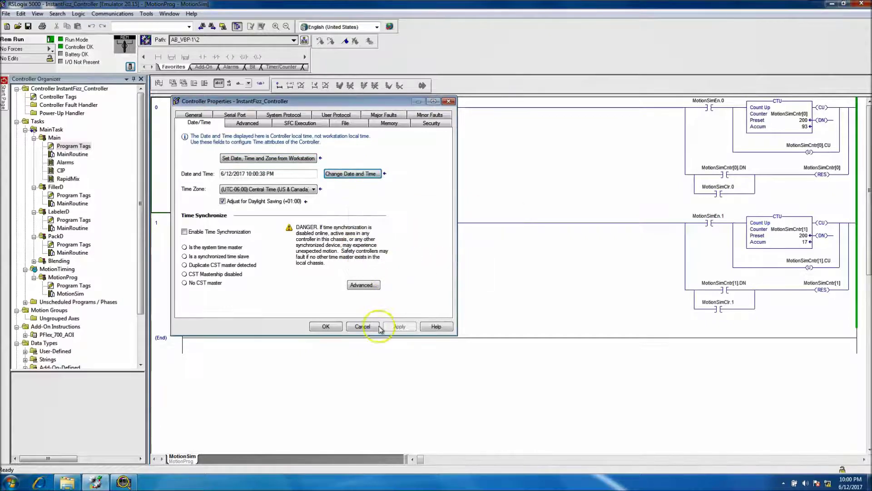
pyautogui.click(326, 326)
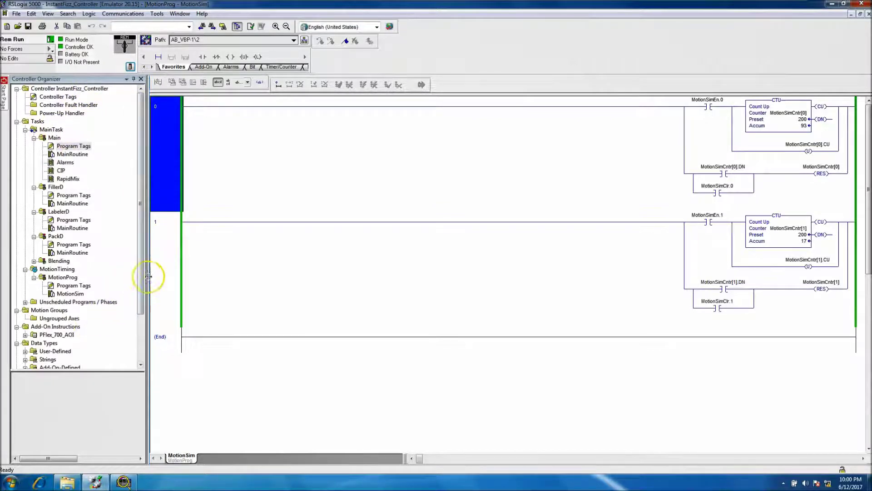
pyautogui.moveTo(141, 279); pyautogui.dragTo(152, 357)
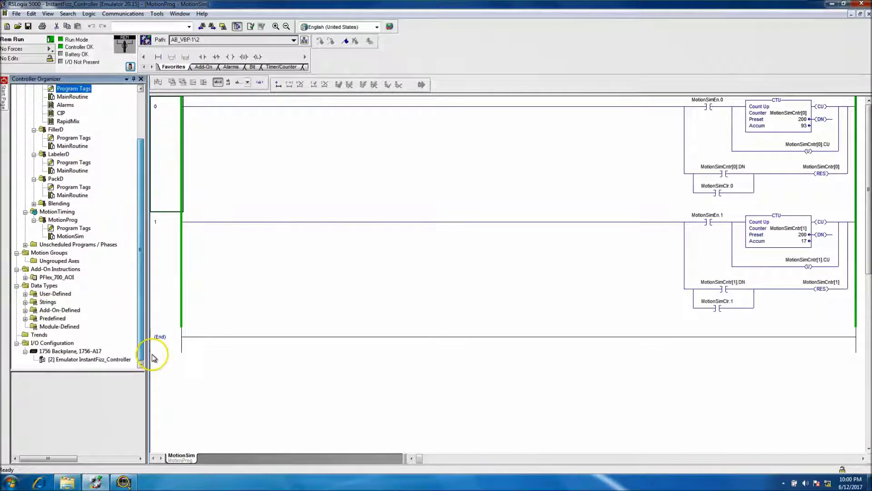
# Select the [2] Emulator InstantFizz_Controller under I/O Configuration and view its Controller Properties without changes.
pyautogui.click(116, 359)
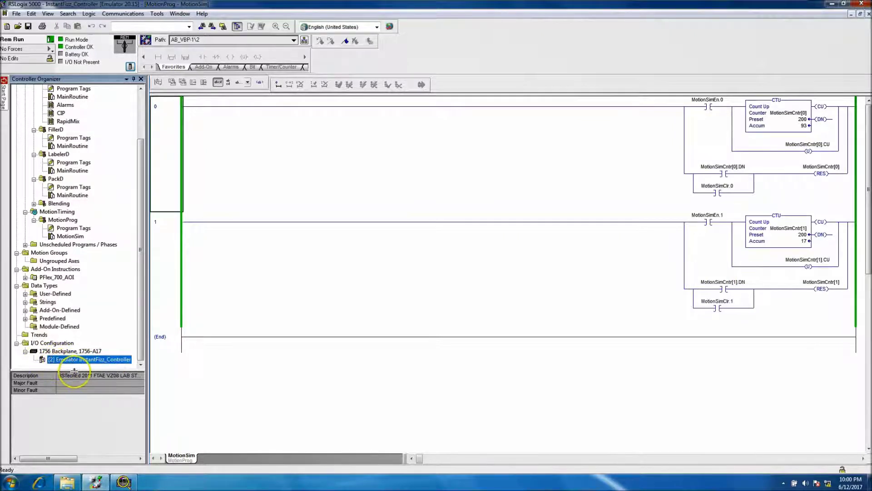
pyautogui.click(128, 65)
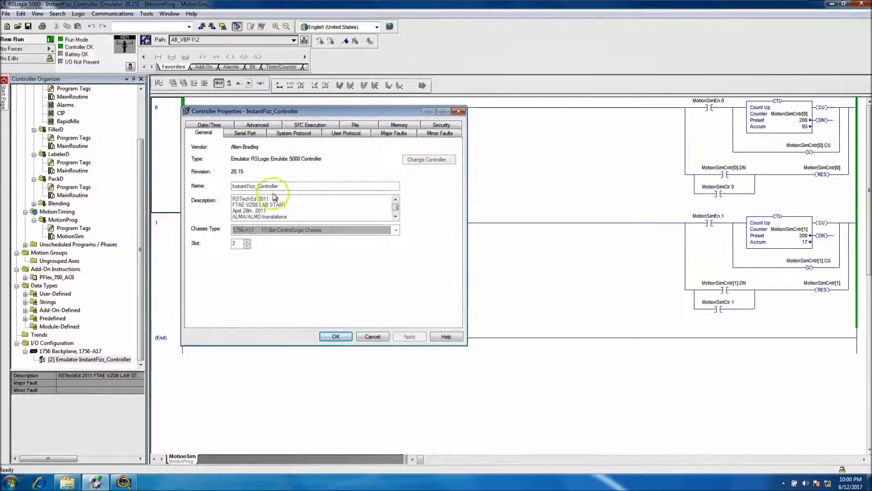
pyautogui.click(372, 337)
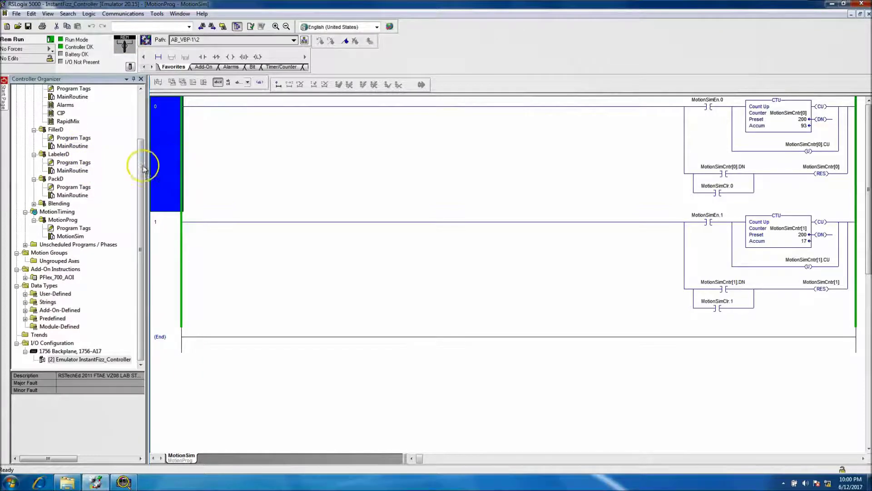
pyautogui.moveTo(141, 166); pyautogui.dragTo(142, 97)
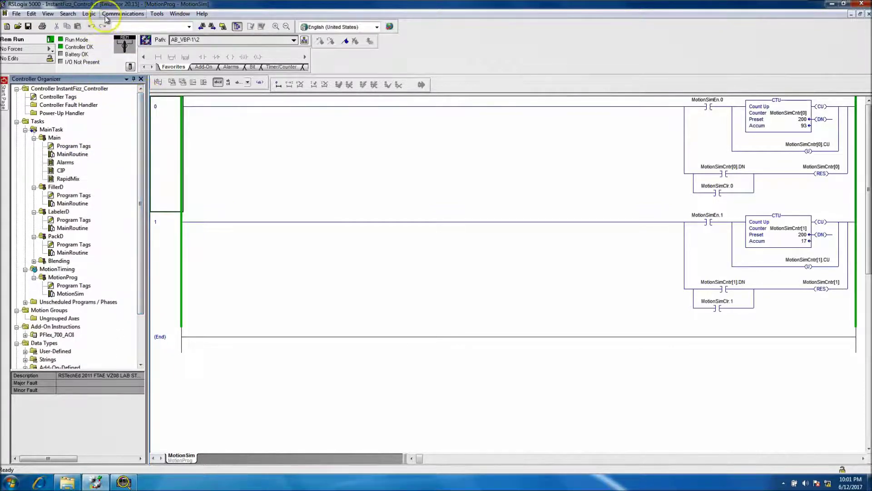
pyautogui.click(123, 13)
pyautogui.click(119, 19)
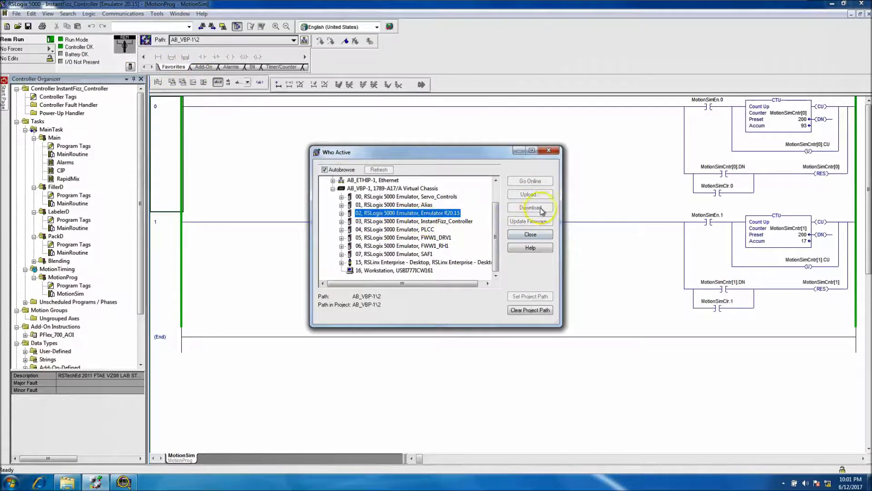
pyautogui.click(549, 150)
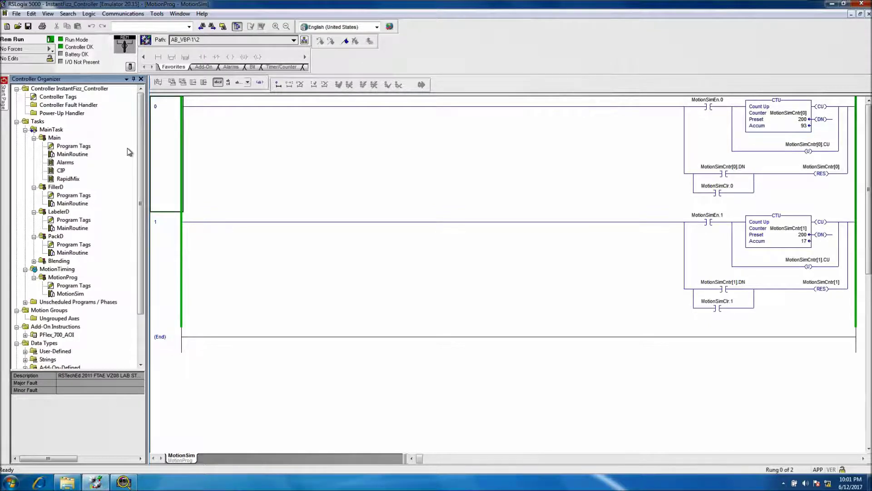
pyautogui.click(131, 150)
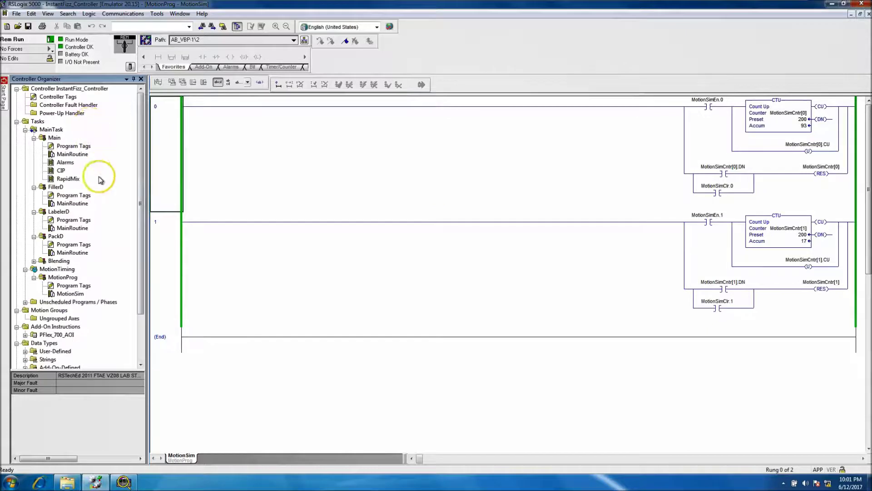
pyautogui.click(262, 192)
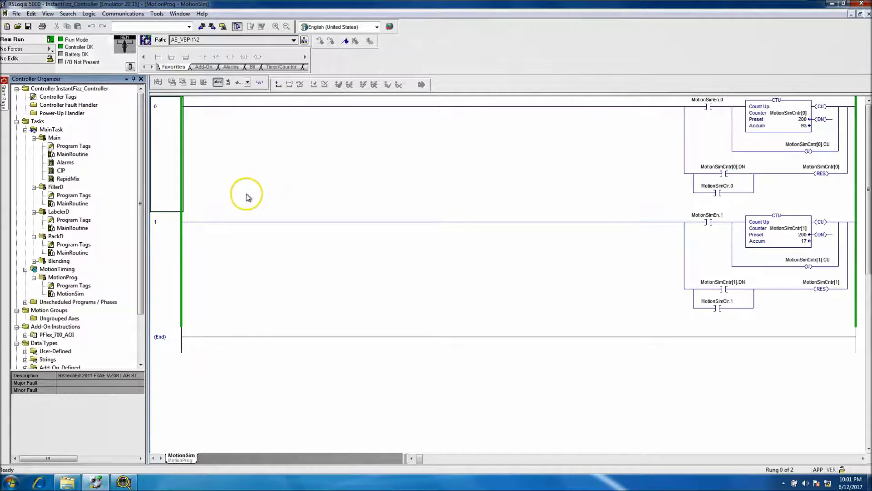